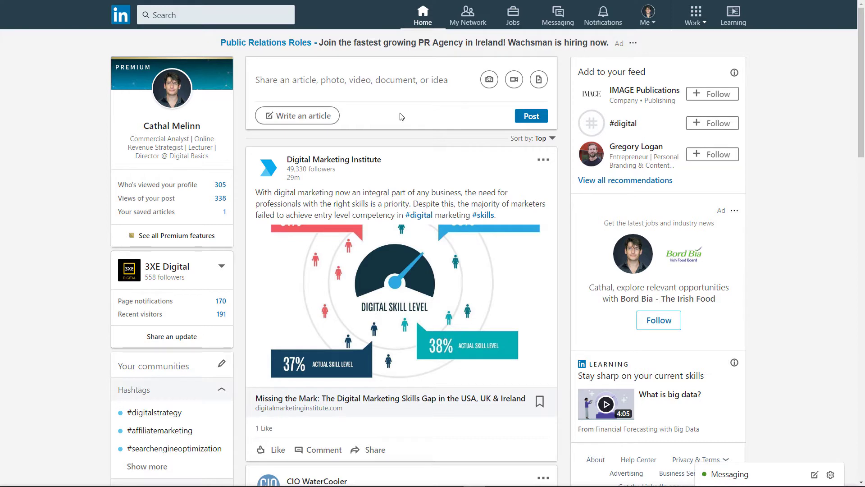
Step: Open LinkedIn's Work menu of business products from the home feed
{"action": "left_click", "coordinate": [696, 21]}
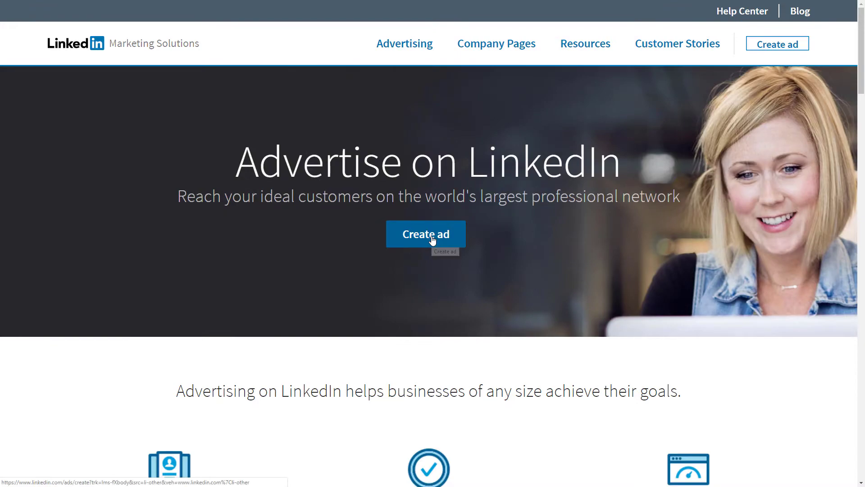
{"action": "left_click", "coordinate": [432, 240]}
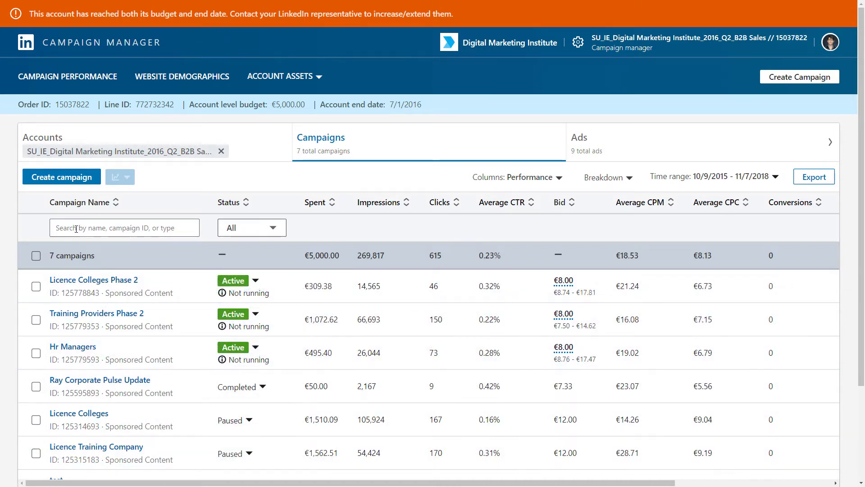
{"action": "left_click", "coordinate": [72, 177]}
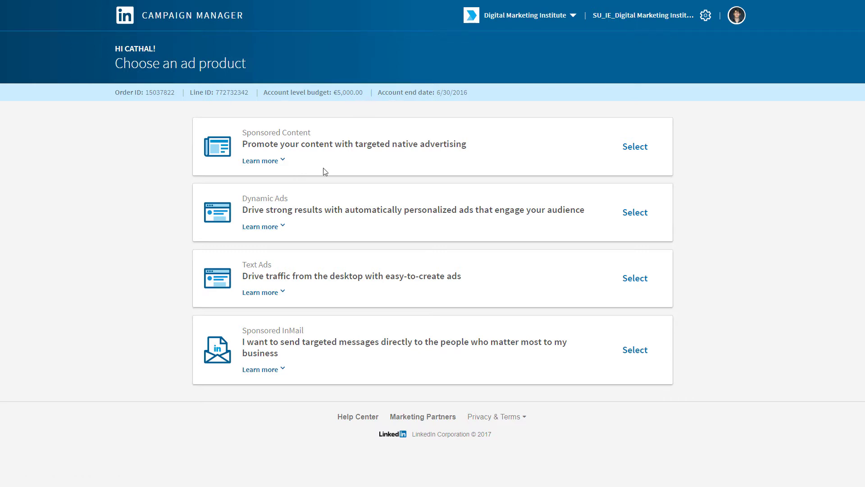
Step: Choose Sponsored Content as the new campaign's ad product
{"action": "left_click", "coordinate": [637, 154]}
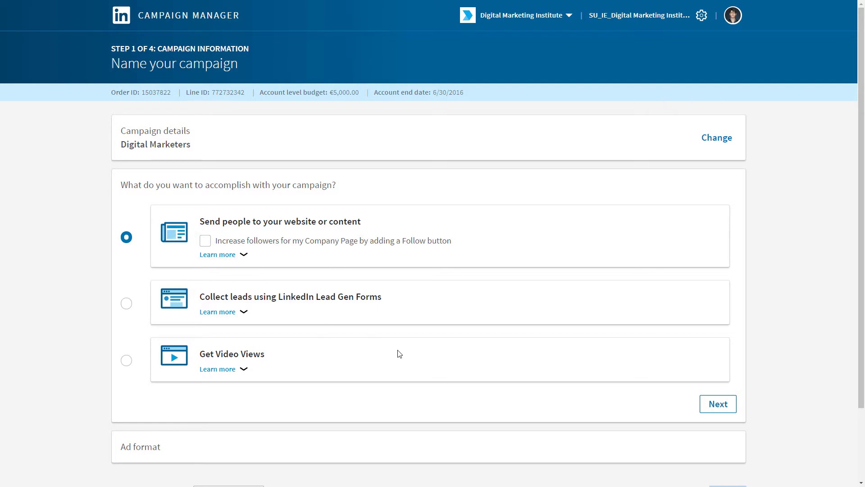
Step: Confirm the website-visits objective and pick the Article, image or link ad format
{"action": "left_click", "coordinate": [722, 407]}
{"action": "scroll", "coordinate": [398, 290], "scroll_direction": "down", "scroll_amount": 1}
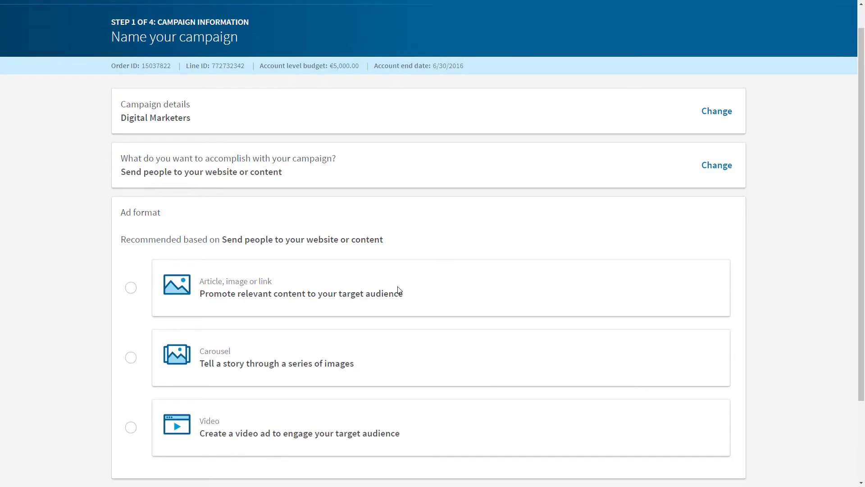
{"action": "scroll", "coordinate": [399, 291], "scroll_direction": "down", "scroll_amount": 2}
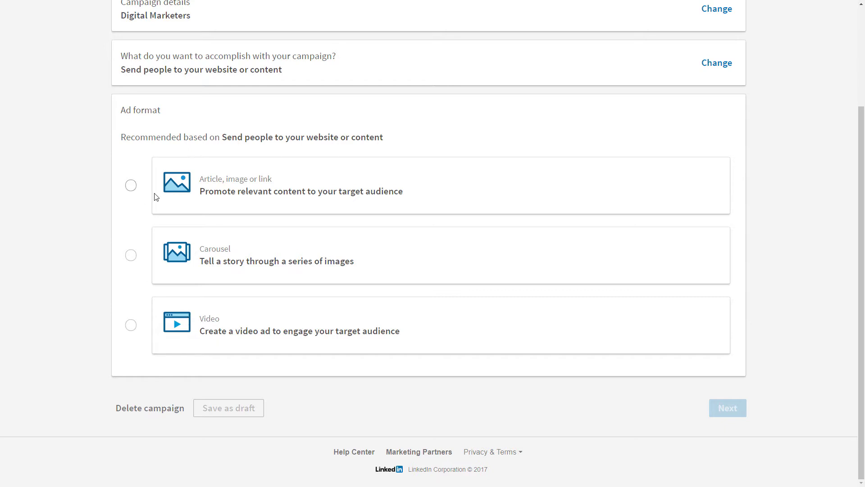
{"action": "left_click", "coordinate": [130, 185]}
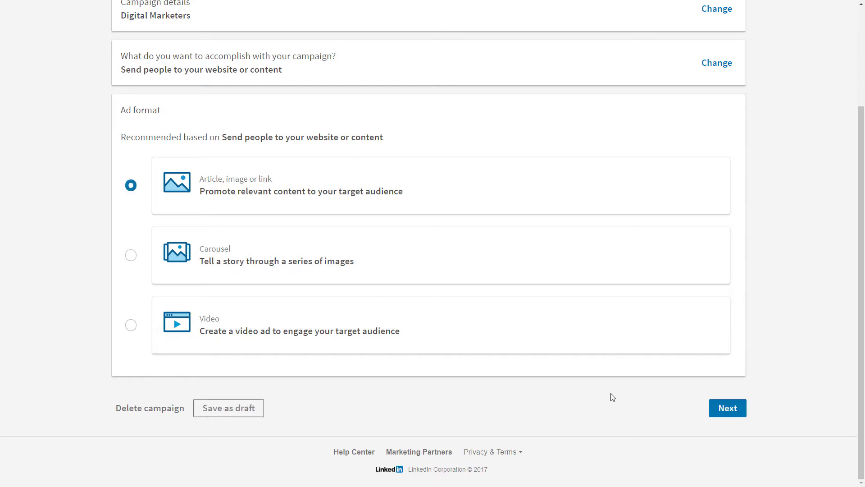
Step: Continue to Step 2, Build ads, for the Digital Marketers campaign
{"action": "left_click", "coordinate": [724, 410]}
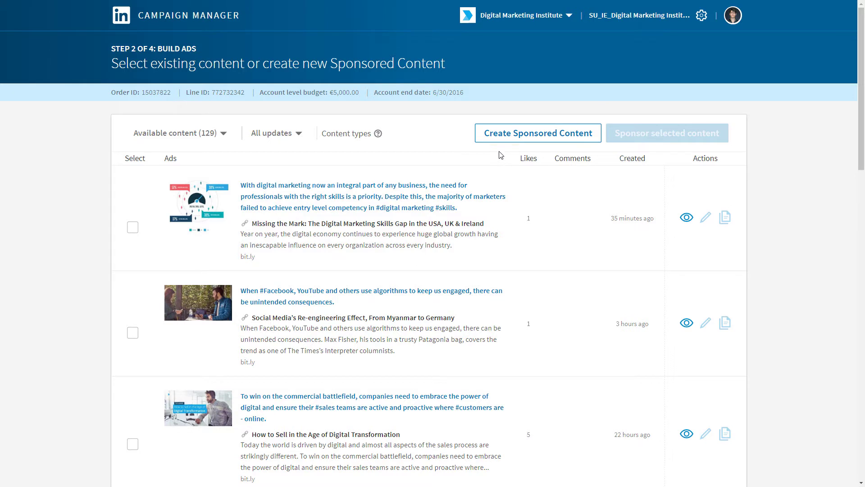
Step: Sponsor the existing 'Missing the Mark' post instead of creating new Sponsored Content
{"action": "left_click", "coordinate": [527, 137]}
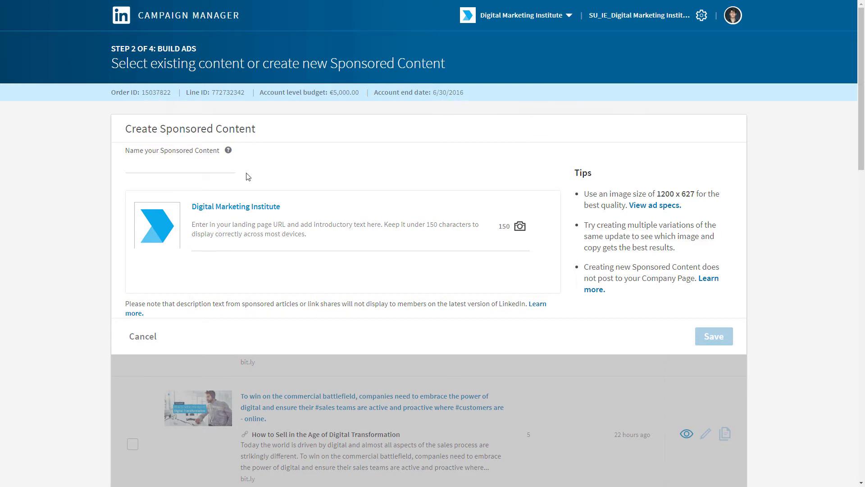
{"action": "left_click", "coordinate": [140, 337]}
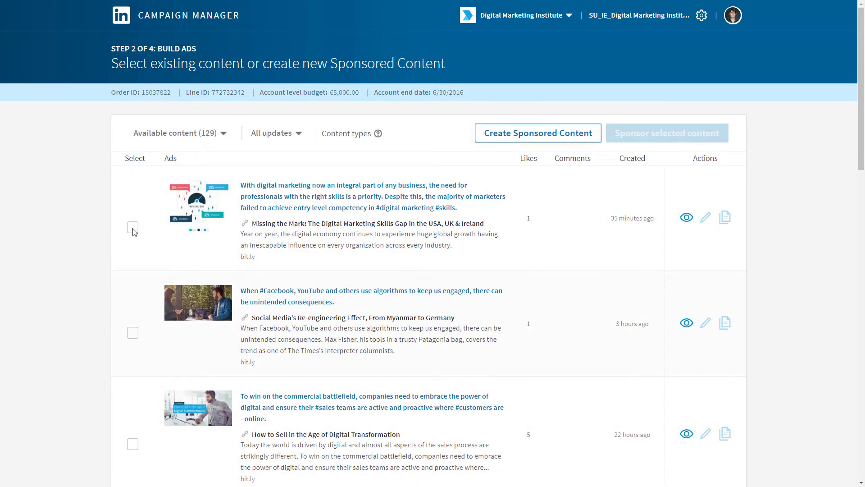
{"action": "left_click", "coordinate": [133, 228]}
{"action": "left_click", "coordinate": [670, 140]}
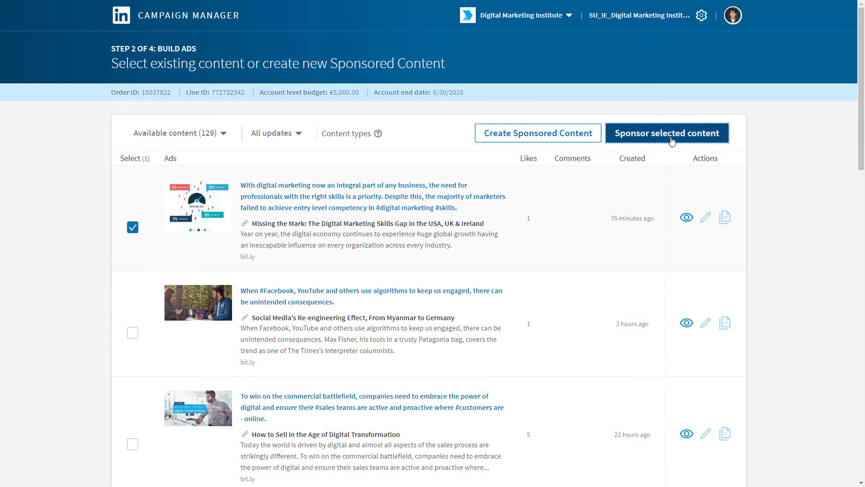
Step: Add London, United Kingdom as the campaign's target location
{"action": "scroll", "coordinate": [674, 135], "scroll_direction": "down", "scroll_amount": 3}
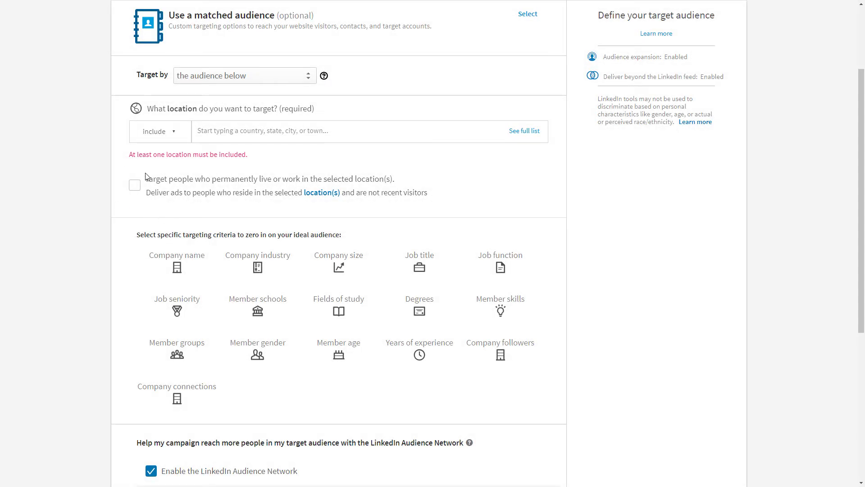
{"action": "left_click", "coordinate": [211, 133]}
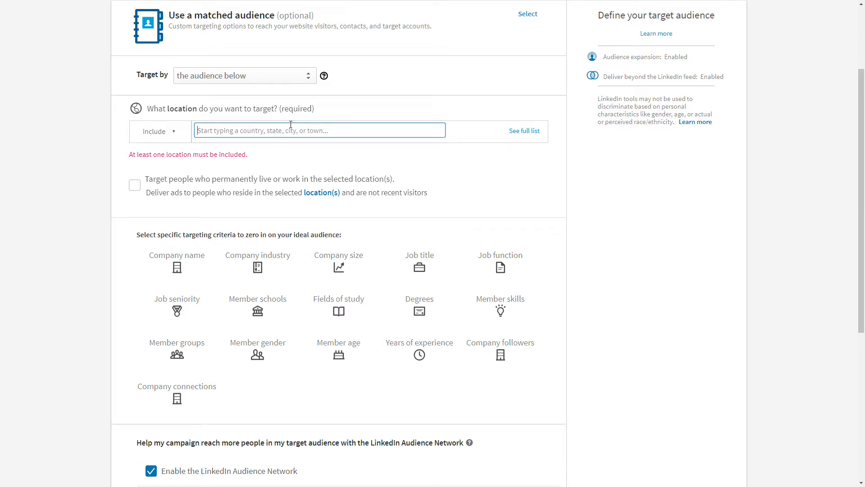
{"action": "type", "text": "lonodn"}
{"action": "key", "text": "Return"}
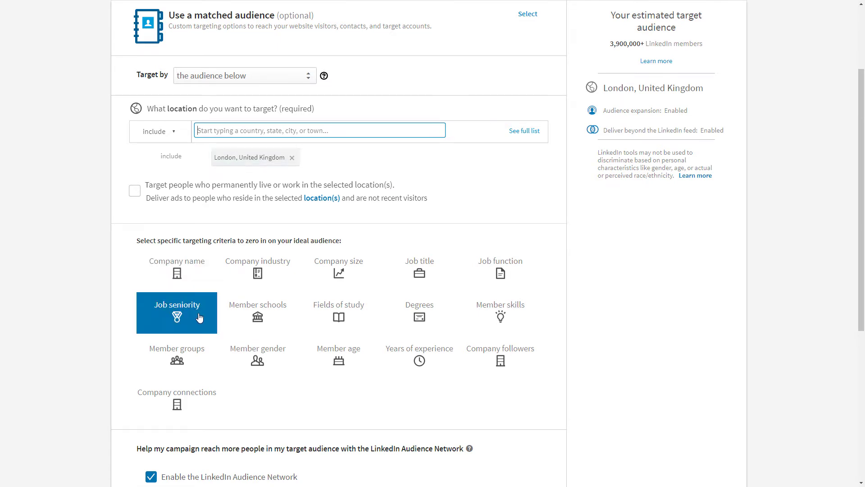
{"action": "scroll", "coordinate": [200, 317], "scroll_direction": "down", "scroll_amount": 2}
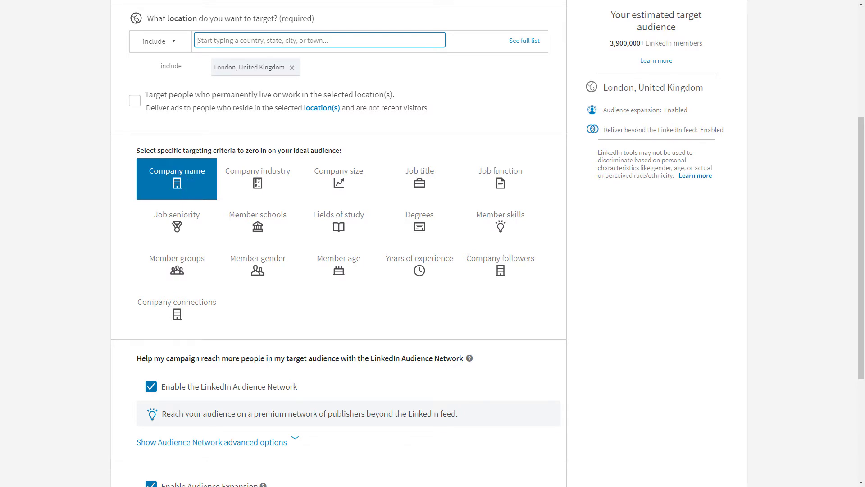
Step: Target current employees of the company LinkedIn by company name
{"action": "left_click", "coordinate": [177, 178]}
{"action": "type", "text": "linkedin"}
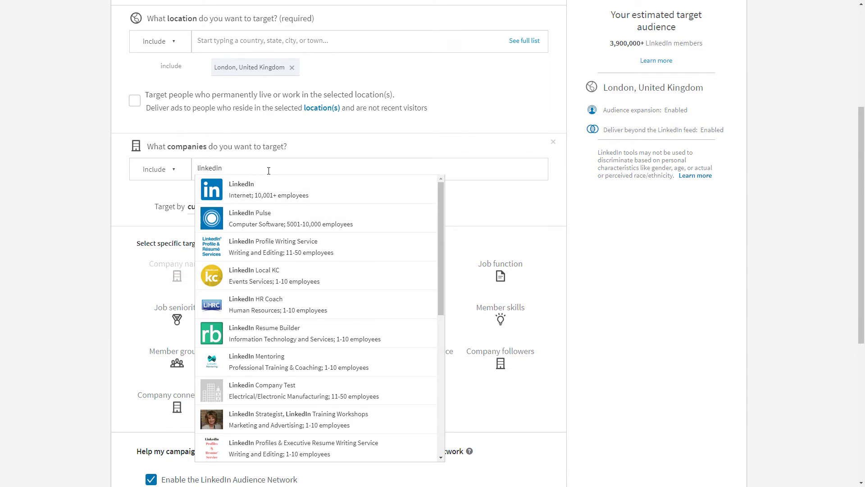
{"action": "left_click", "coordinate": [238, 194]}
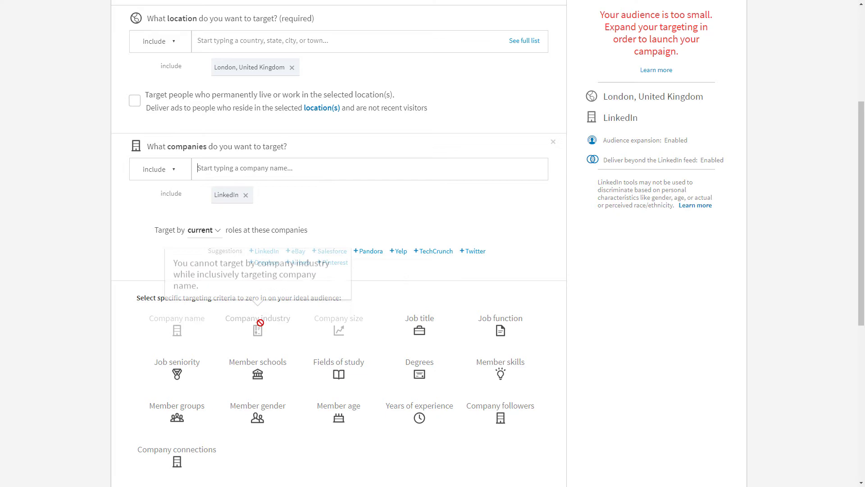
{"action": "left_click", "coordinate": [222, 196]}
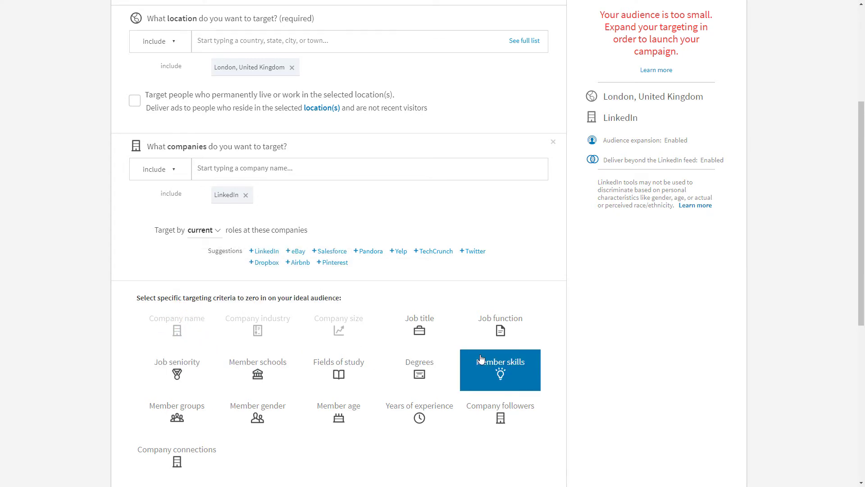
{"action": "mouse_move", "coordinate": [661, 40]}
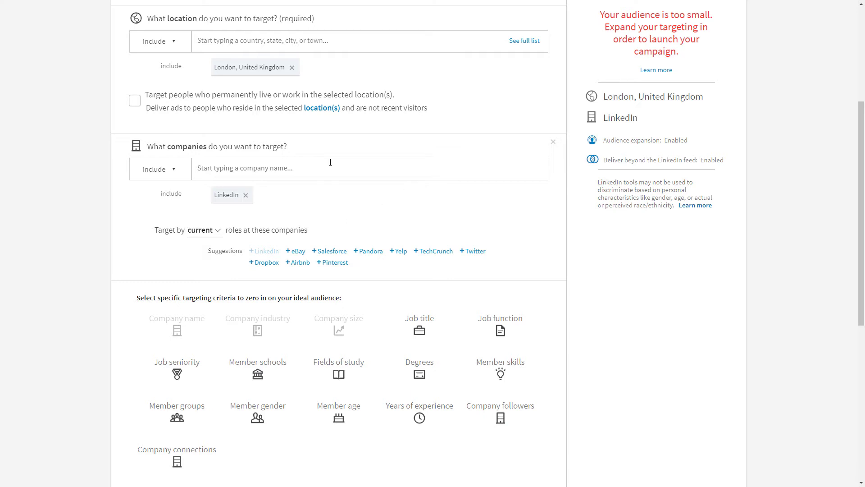
Step: Add United States as a second target location
{"action": "left_click", "coordinate": [327, 41]}
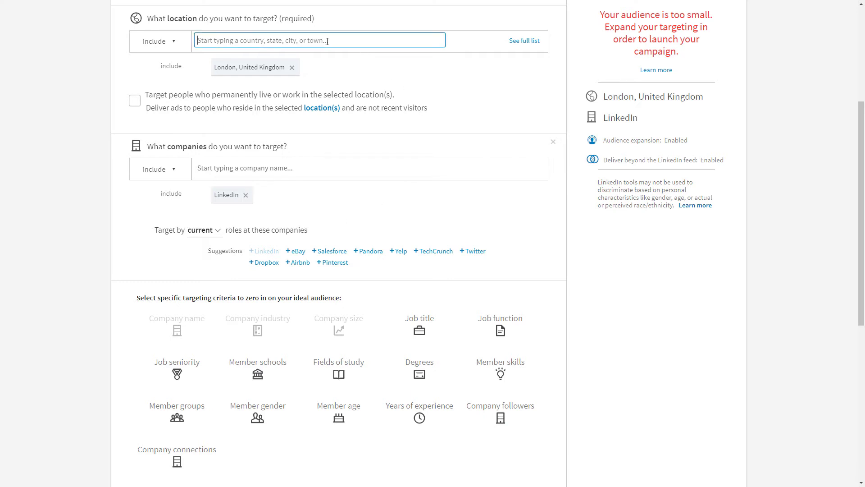
{"action": "type", "text": "uni"}
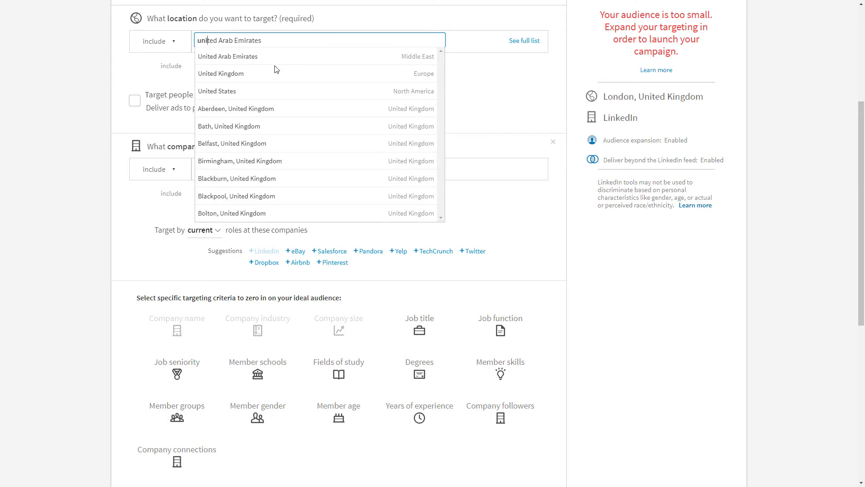
{"action": "left_click", "coordinate": [216, 91]}
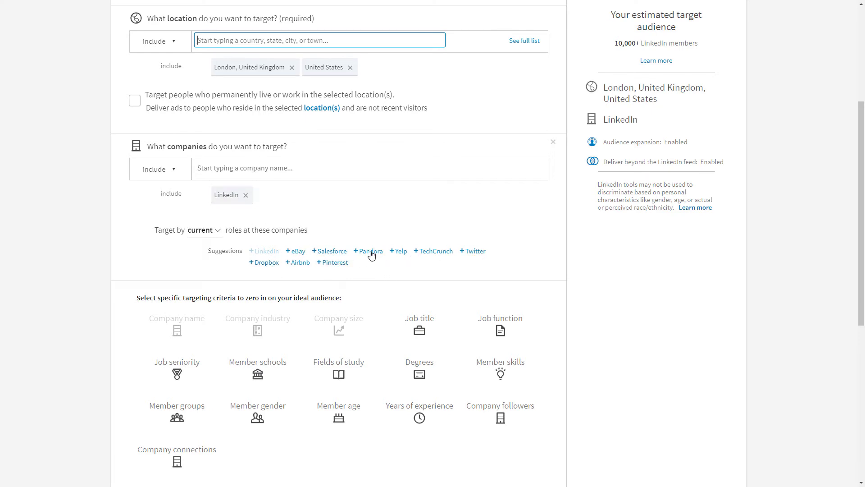
Step: Add eBay, Salesforce, Pandora, Yelp, TechCrunch, Dropbox, Airbnb, Pinterest and Twitter as targeted companies
{"action": "left_click", "coordinate": [299, 252]}
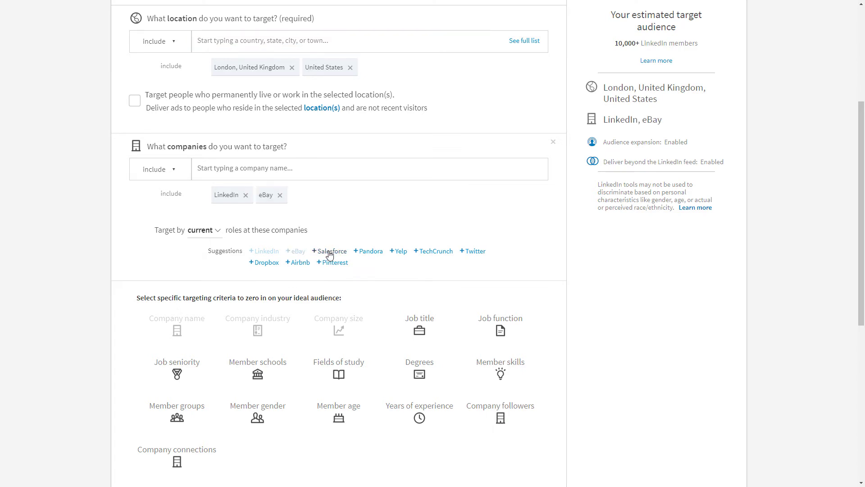
{"action": "left_click", "coordinate": [329, 251]}
{"action": "left_click", "coordinate": [370, 251]}
{"action": "left_click", "coordinate": [400, 251]}
{"action": "left_click", "coordinate": [426, 251]}
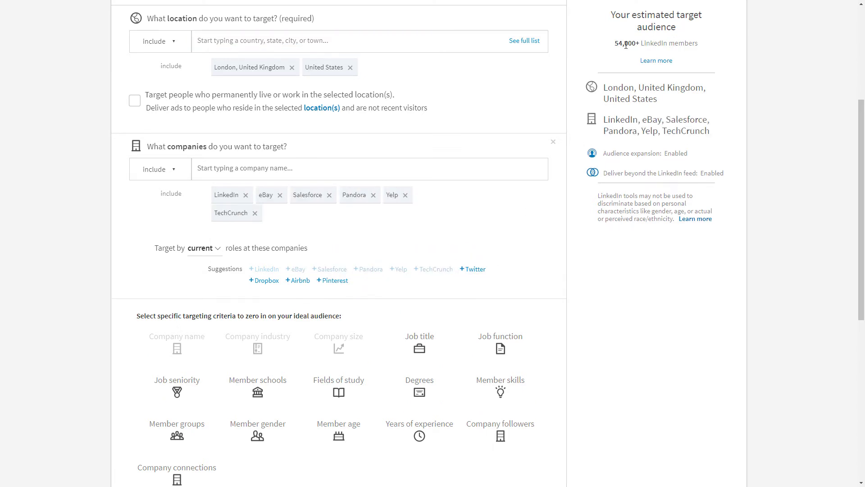
{"action": "left_click", "coordinate": [264, 280]}
{"action": "left_click", "coordinate": [298, 280]}
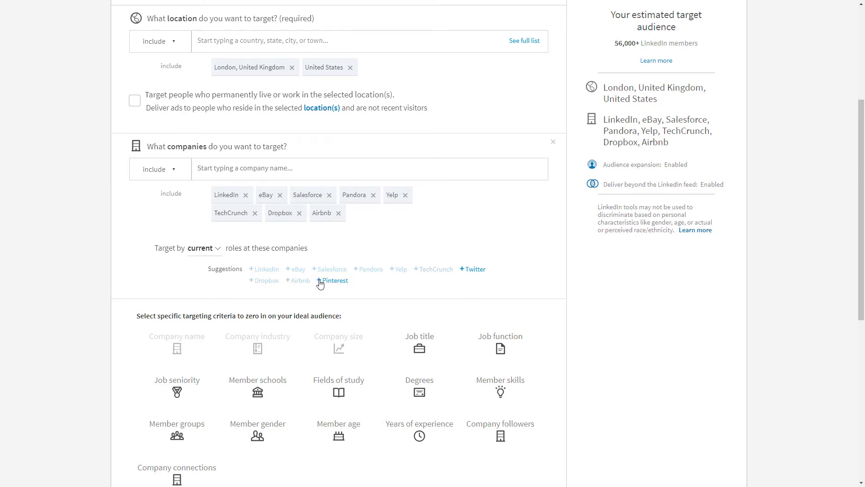
{"action": "left_click", "coordinate": [334, 280]}
{"action": "left_click", "coordinate": [475, 269]}
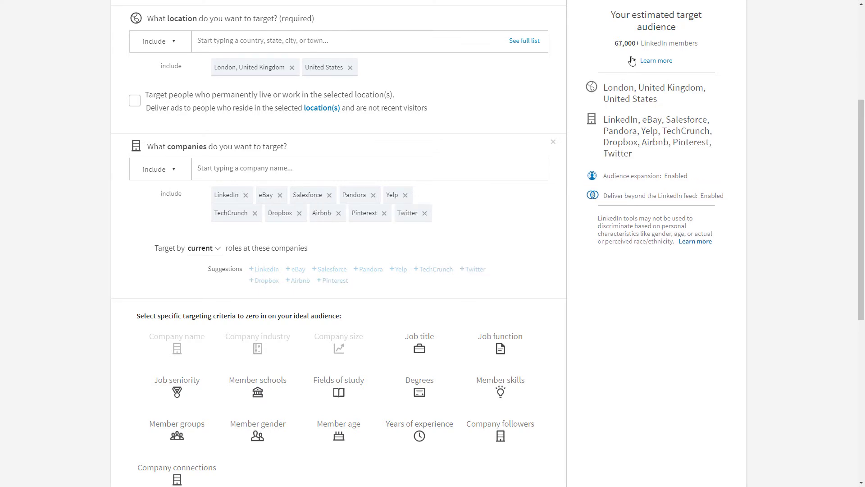
{"action": "scroll", "coordinate": [317, 260], "scroll_direction": "down", "scroll_amount": 2}
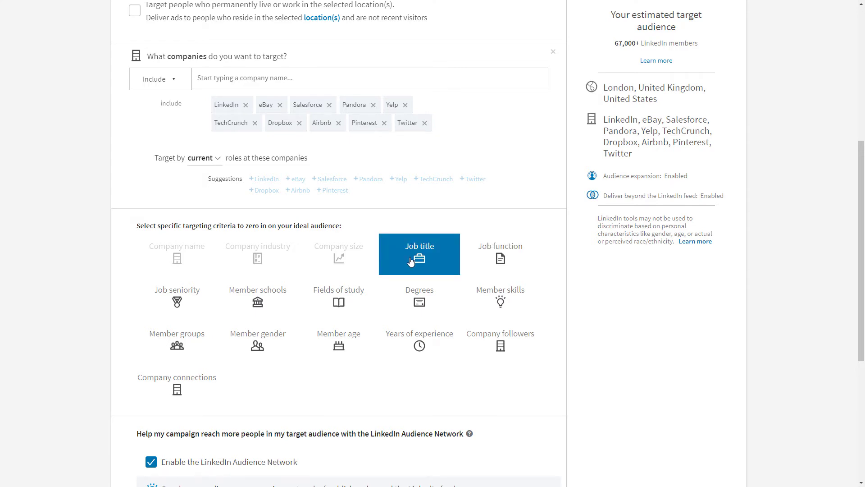
Step: Include the Human Resources job function, shrinking the estimated audience to 3,300+ members
{"action": "left_click", "coordinate": [500, 258]}
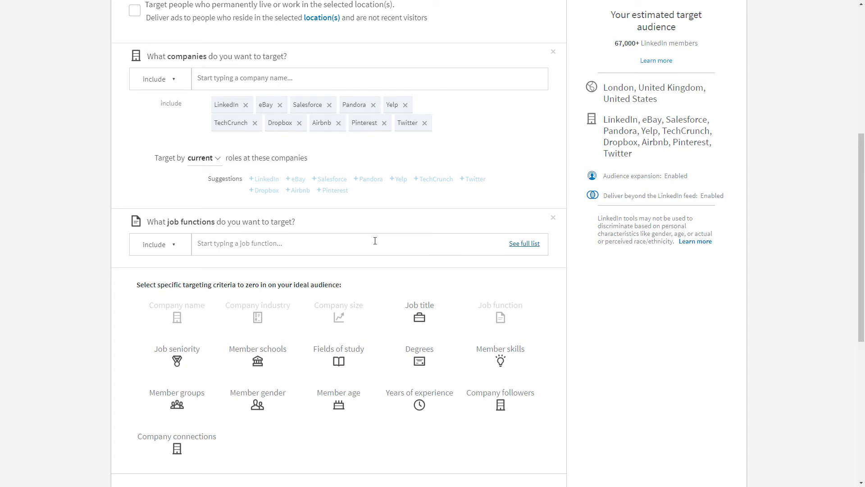
{"action": "left_click", "coordinate": [146, 246]}
{"action": "left_click", "coordinate": [526, 247]}
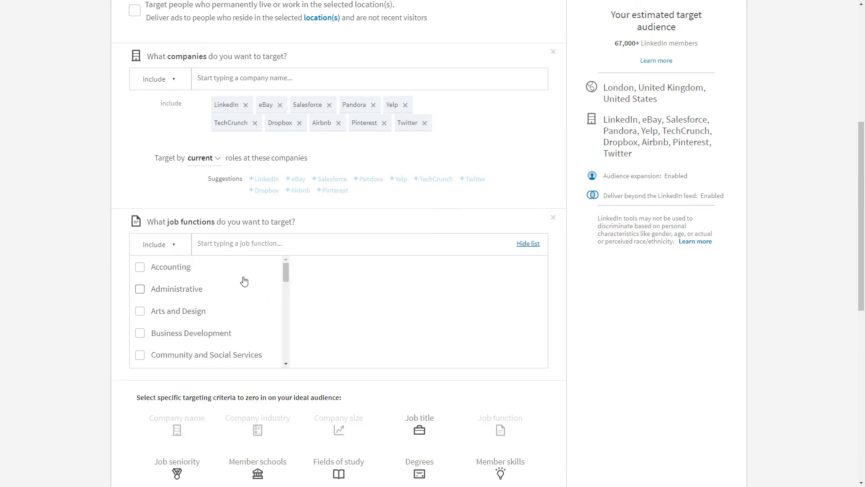
{"action": "scroll", "coordinate": [287, 280], "scroll_direction": "down", "scroll_amount": 3}
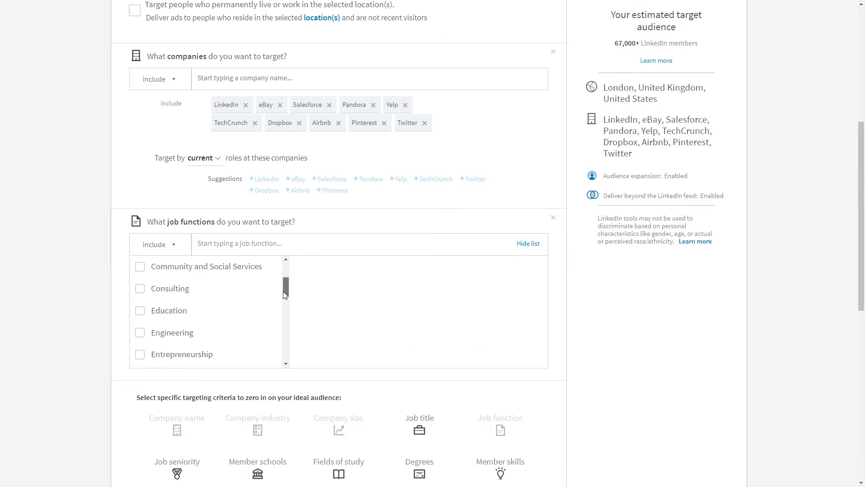
{"action": "scroll", "coordinate": [282, 300], "scroll_direction": "down", "scroll_amount": 3}
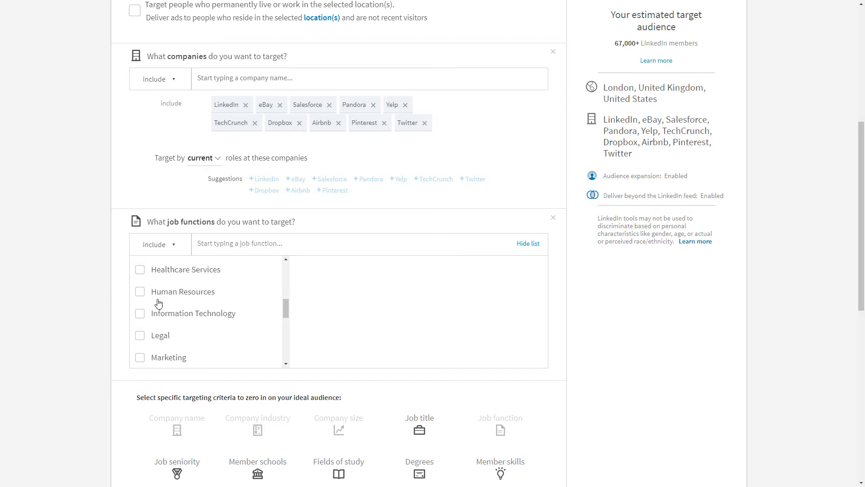
{"action": "left_click", "coordinate": [140, 293]}
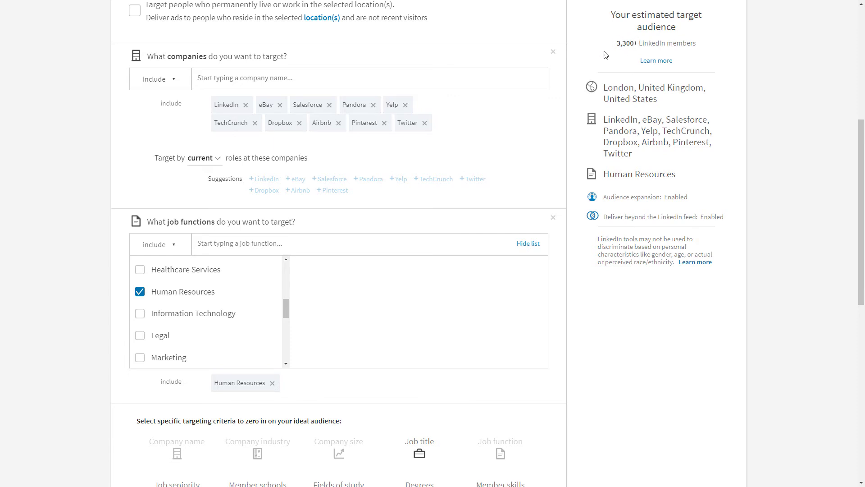
{"action": "scroll", "coordinate": [614, 342], "scroll_direction": "down", "scroll_amount": 5}
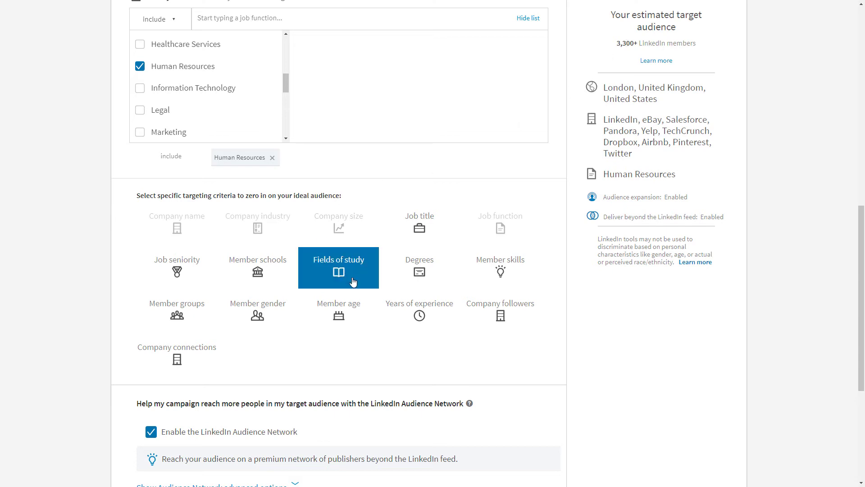
Step: Review the Audience Network advanced options, keeping Audience Network and Audience Expansion enabled
{"action": "scroll", "coordinate": [500, 313], "scroll_direction": "down", "scroll_amount": 3}
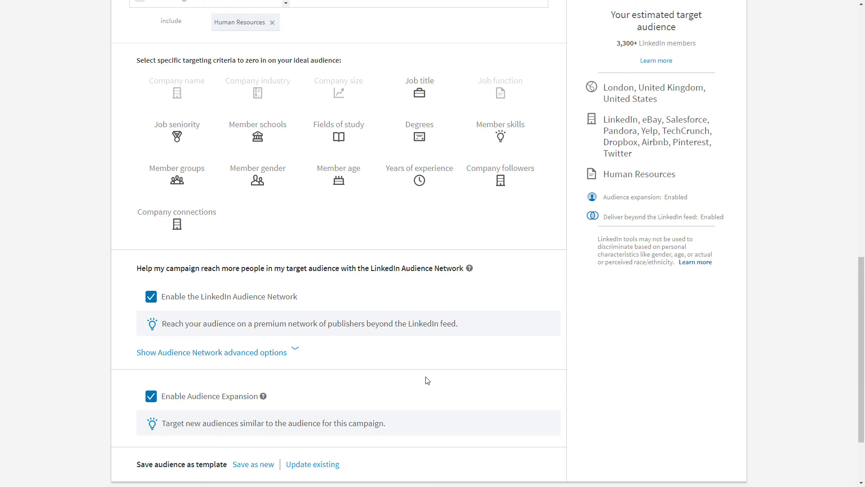
{"action": "scroll", "coordinate": [427, 380], "scroll_direction": "down", "scroll_amount": 2}
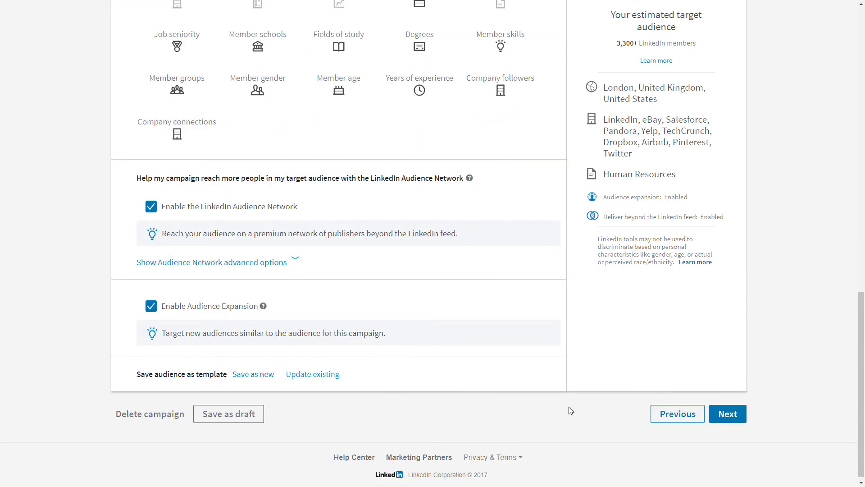
{"action": "scroll", "coordinate": [225, 279], "scroll_direction": "down", "scroll_amount": 1}
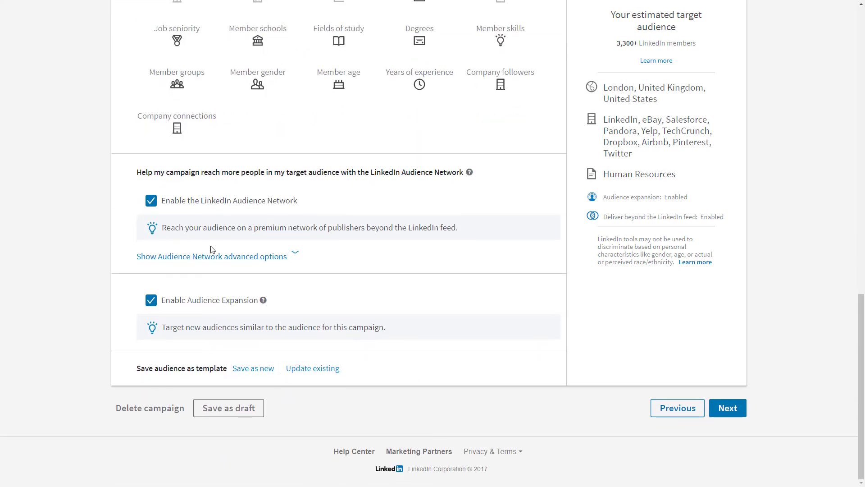
{"action": "left_click", "coordinate": [270, 256]}
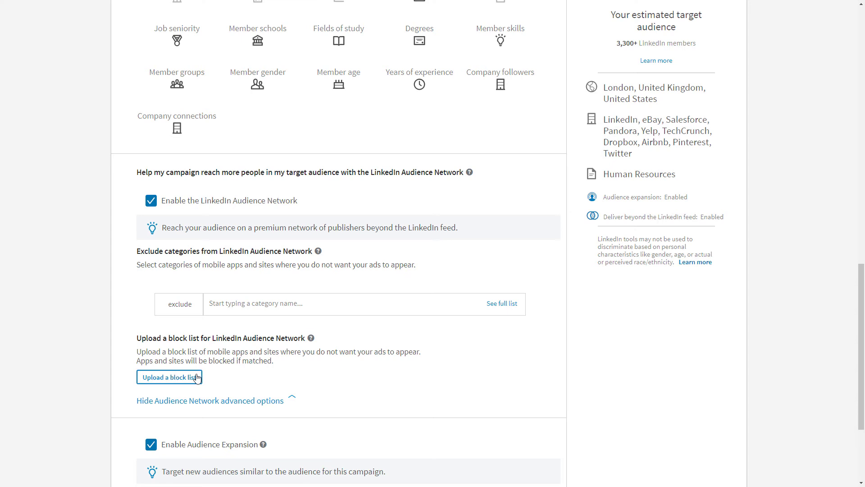
{"action": "left_click", "coordinate": [266, 401]}
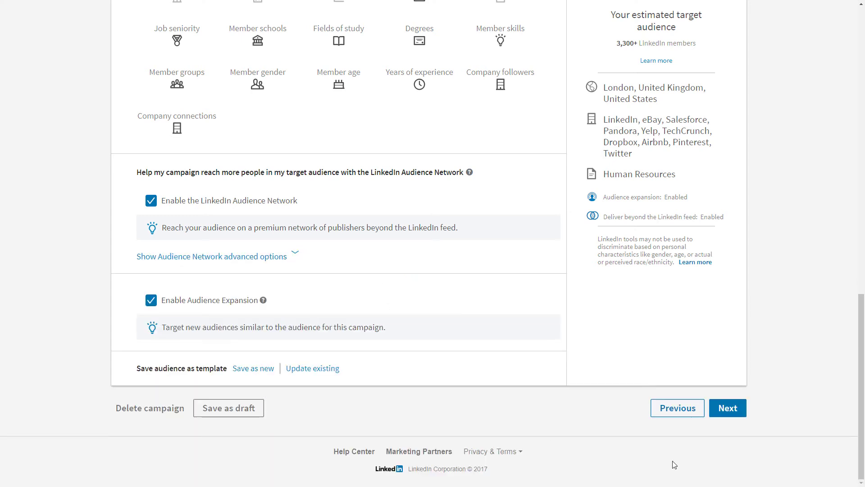
Step: Advance to Budget and schedule, confirming Website Visits as the goal with a 25.00 daily budget
{"action": "left_click", "coordinate": [727, 408]}
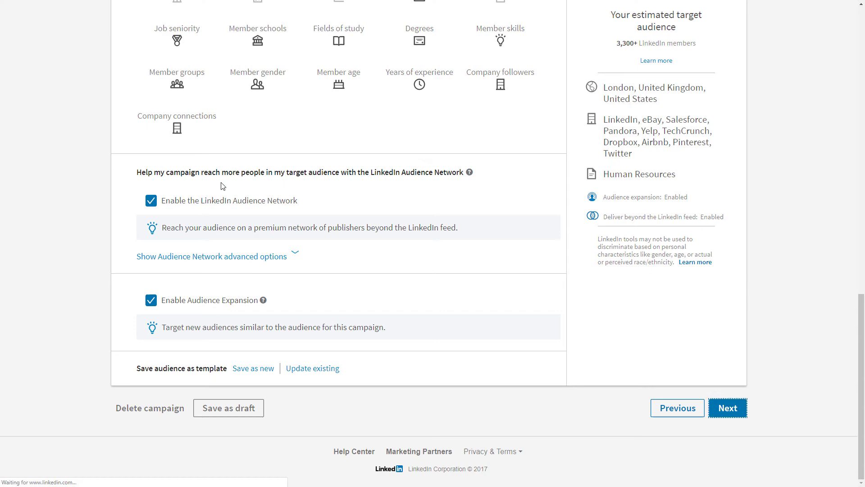
{"action": "scroll", "coordinate": [193, 174], "scroll_direction": "up", "scroll_amount": 3}
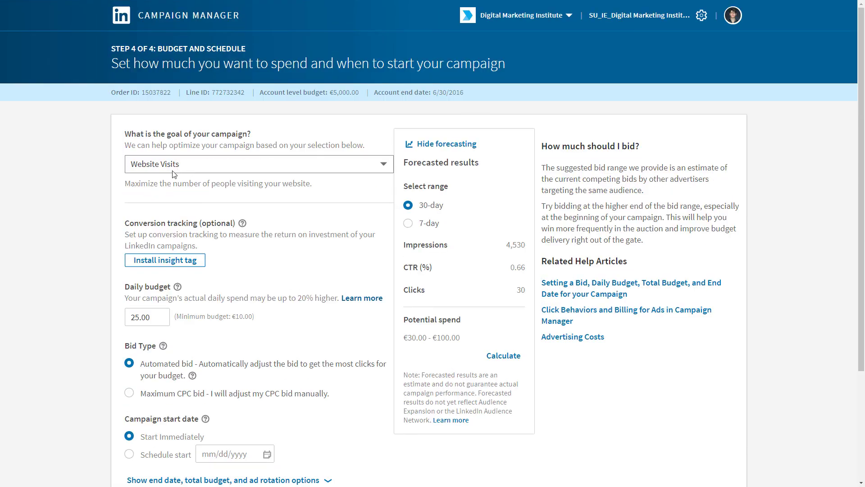
{"action": "scroll", "coordinate": [173, 173], "scroll_direction": "down", "scroll_amount": 1}
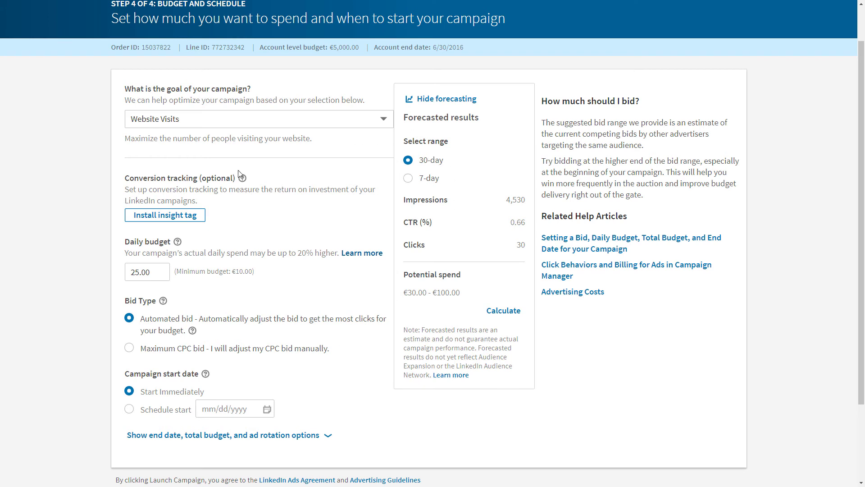
{"action": "left_click", "coordinate": [167, 121]}
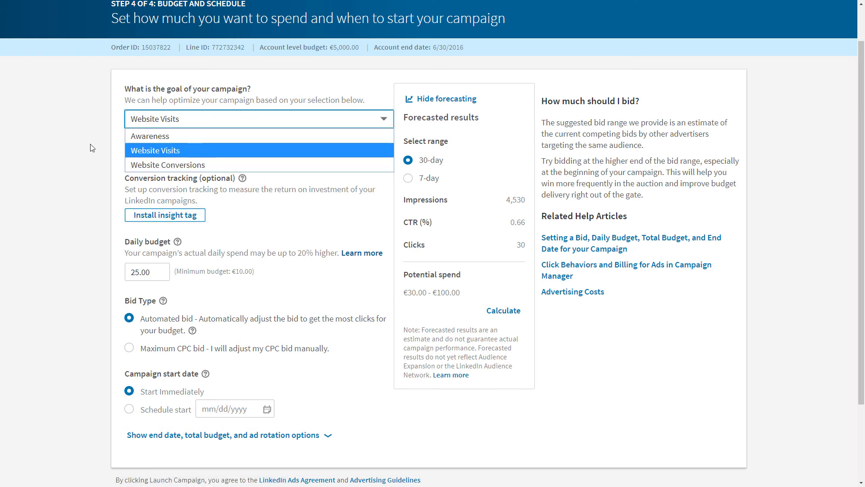
{"action": "left_click", "coordinate": [105, 196]}
{"action": "left_click", "coordinate": [105, 195]}
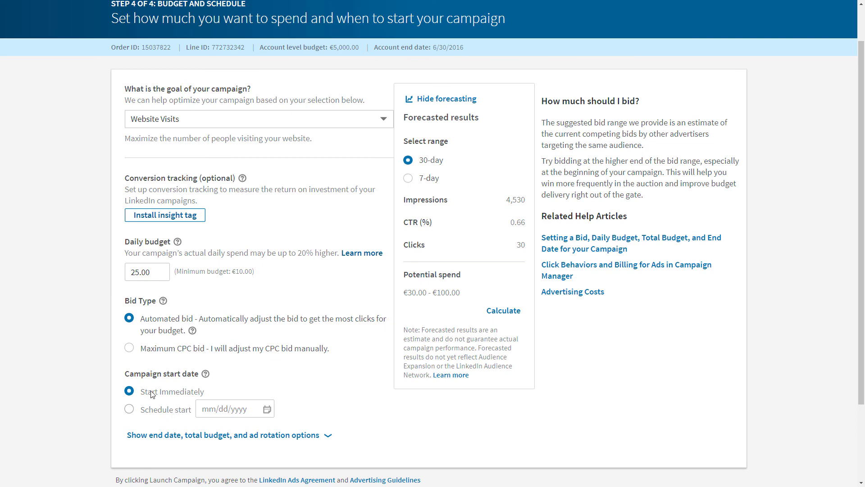
Step: Expand end date, total budget and ad rotation (Optimize for performance), then scroll to Launch Campaign
{"action": "left_click", "coordinate": [191, 436]}
{"action": "scroll", "coordinate": [195, 423], "scroll_direction": "down", "scroll_amount": 3}
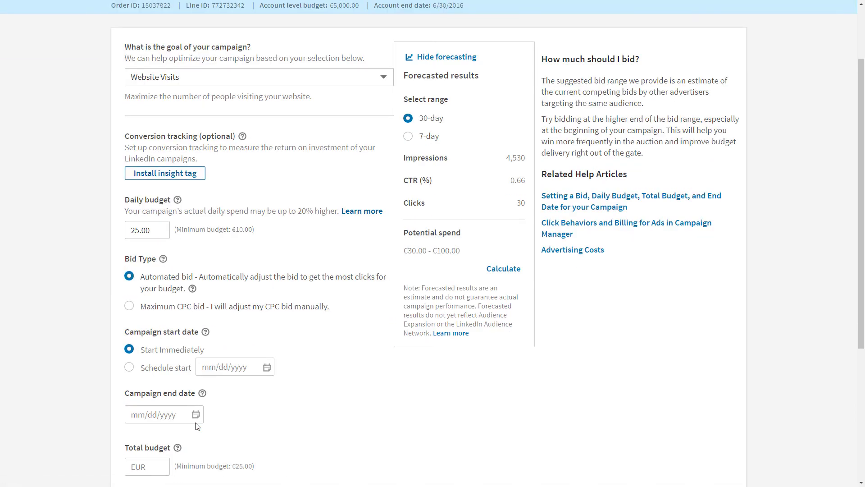
{"action": "left_click", "coordinate": [152, 369]}
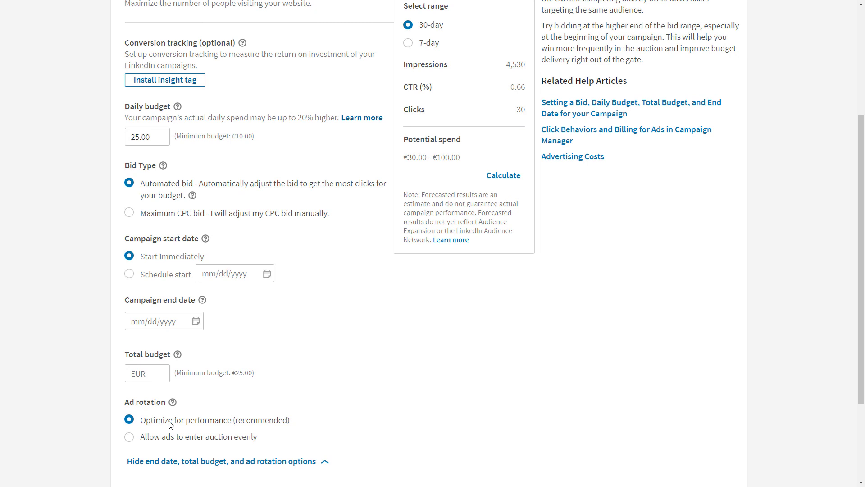
{"action": "scroll", "coordinate": [303, 353], "scroll_direction": "up", "scroll_amount": 3}
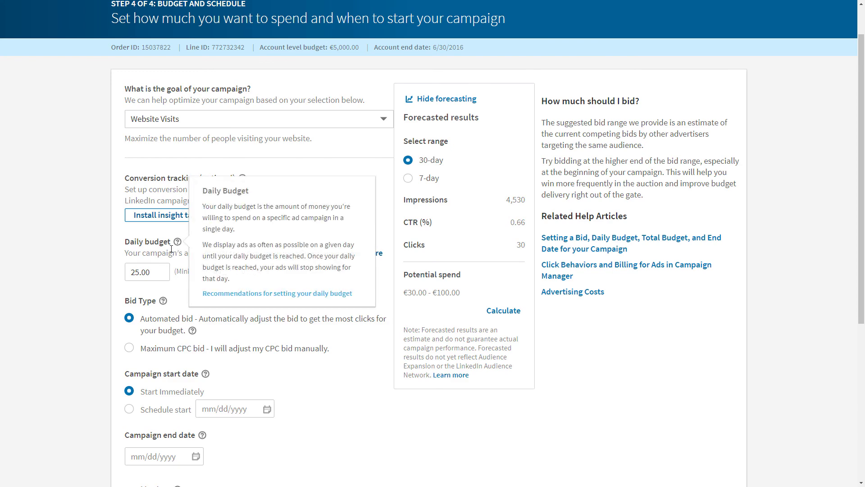
{"action": "scroll", "coordinate": [344, 381], "scroll_direction": "down", "scroll_amount": 3}
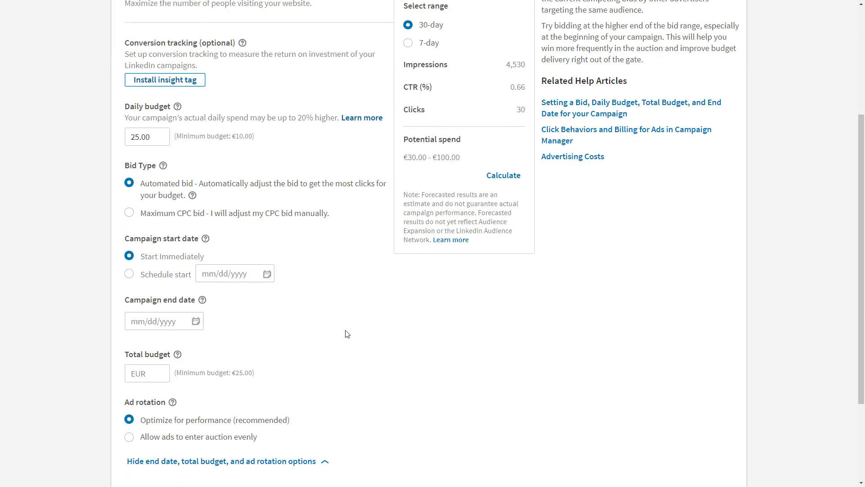
{"action": "scroll", "coordinate": [432, 347], "scroll_direction": "down", "scroll_amount": 2}
{"action": "scroll", "coordinate": [449, 349], "scroll_direction": "down", "scroll_amount": 1}
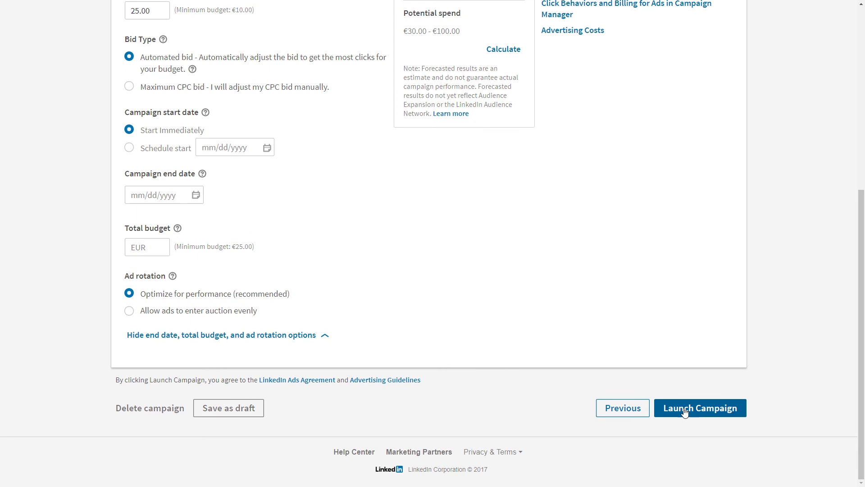